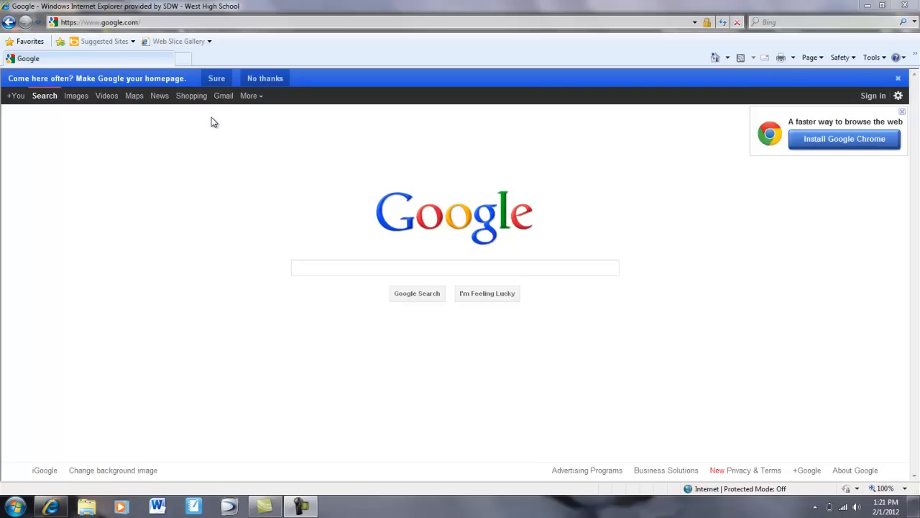
# Sign in with the school account e-mail and password, then postpone the required account update.
pyautogui.click(874, 96)
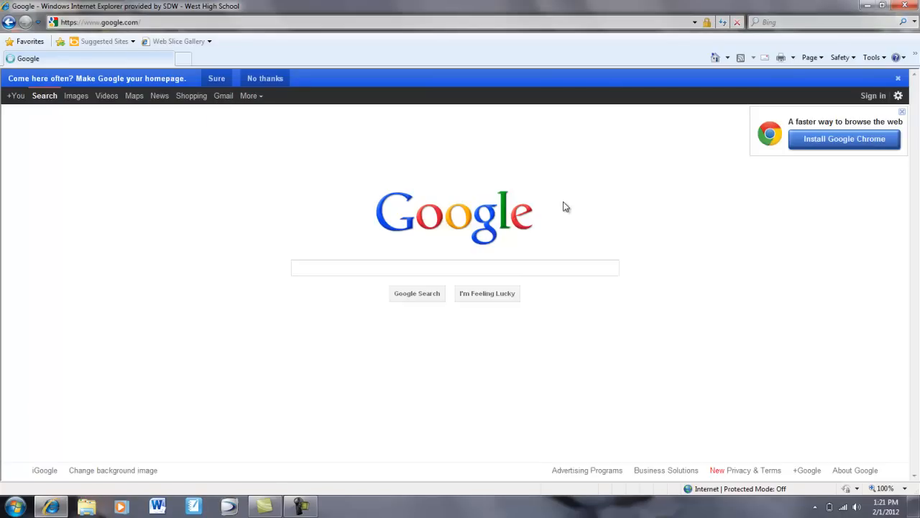
pyautogui.click(599, 184)
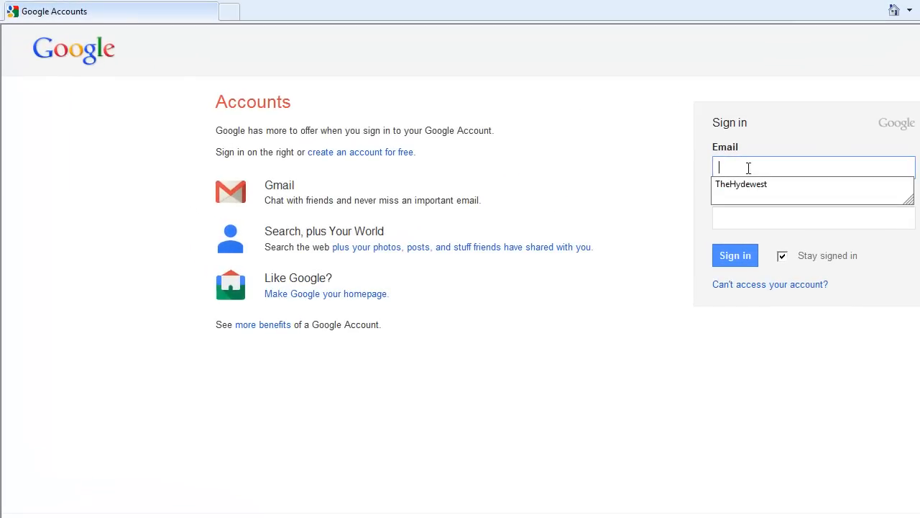
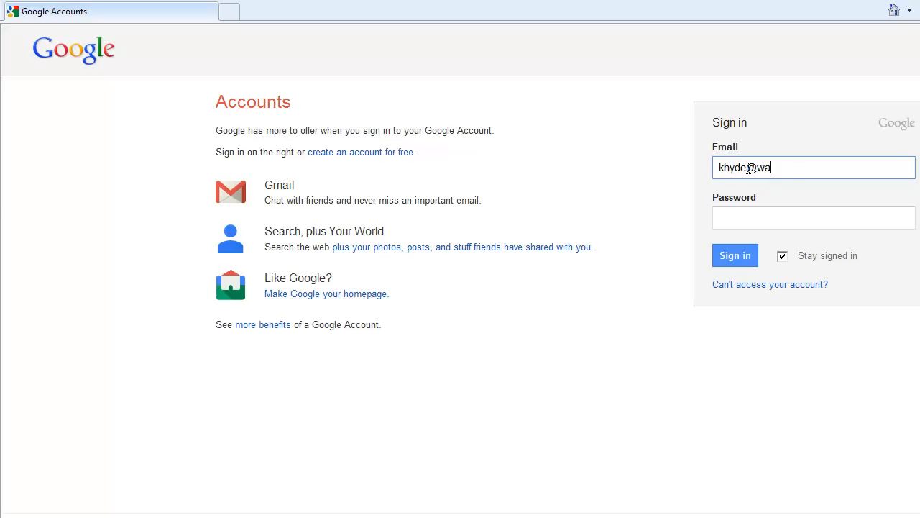
pyautogui.press('Tab')
pyautogui.write('********')
pyautogui.press('Return')
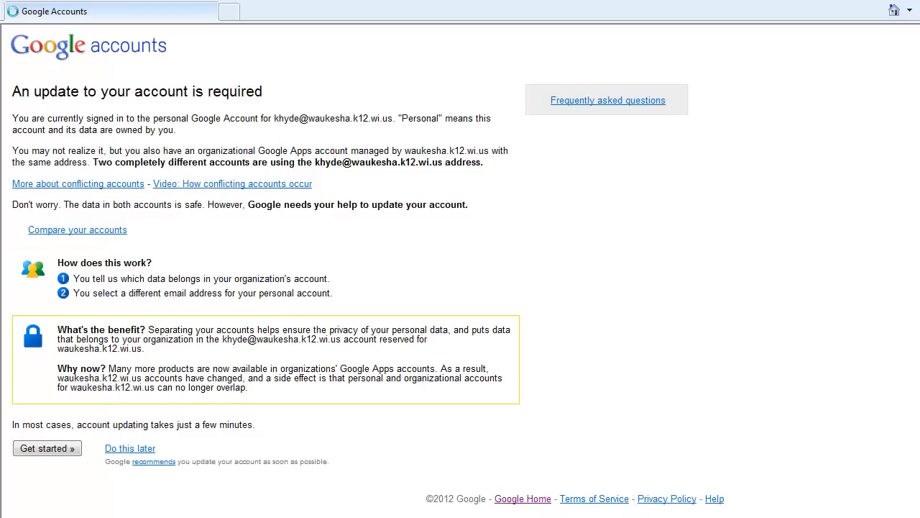
pyautogui.click(127, 451)
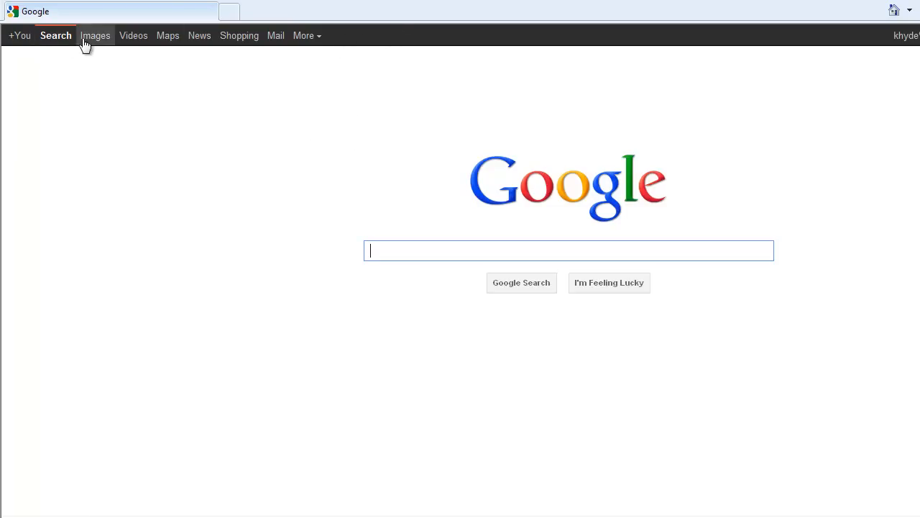
# Go to Google Docs through the More menu in the Google bar.
pyautogui.click(321, 43)
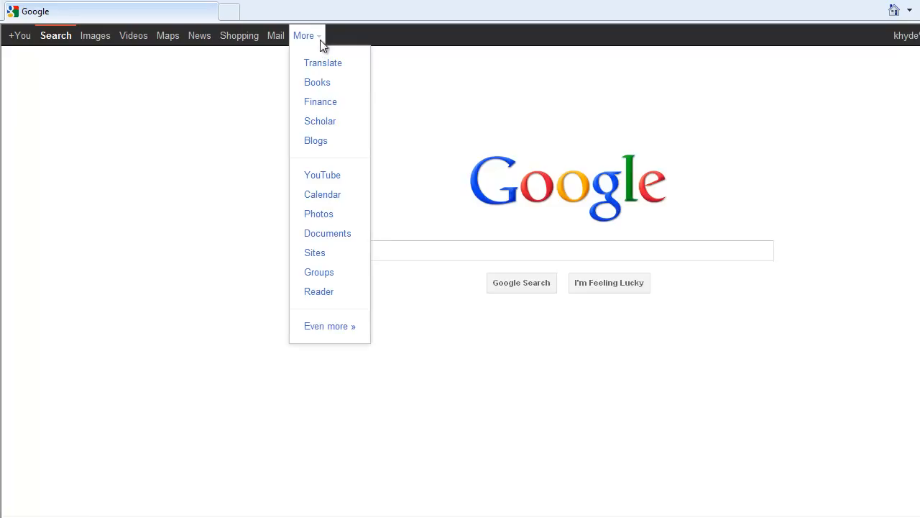
pyautogui.click(338, 232)
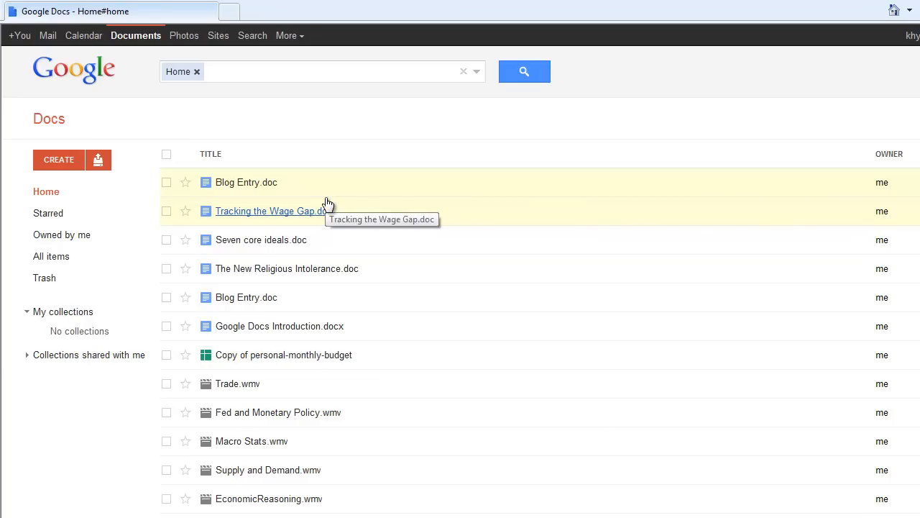
# Upload Fascism Lit Circle.doc from the Inter-War Years folder, converting it to Google Docs format.
pyautogui.click(97, 161)
pyautogui.click(117, 184)
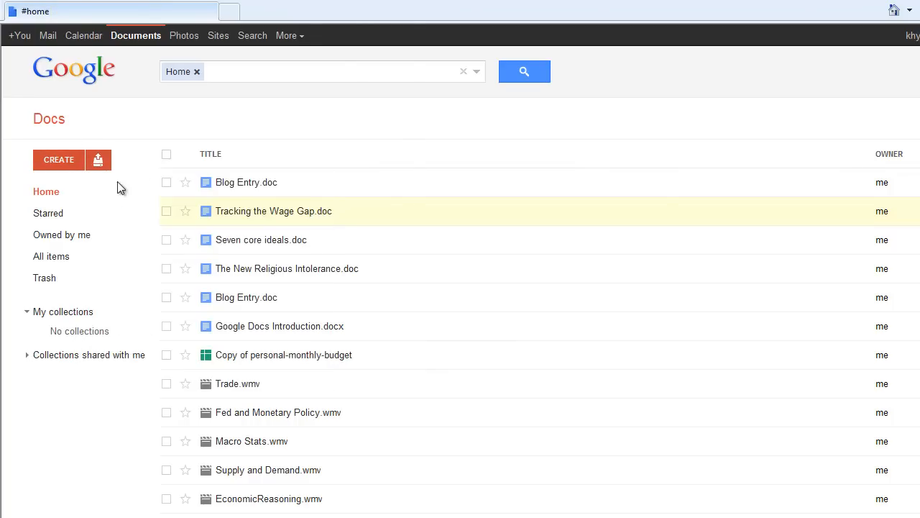
pyautogui.doubleClick(142, 129)
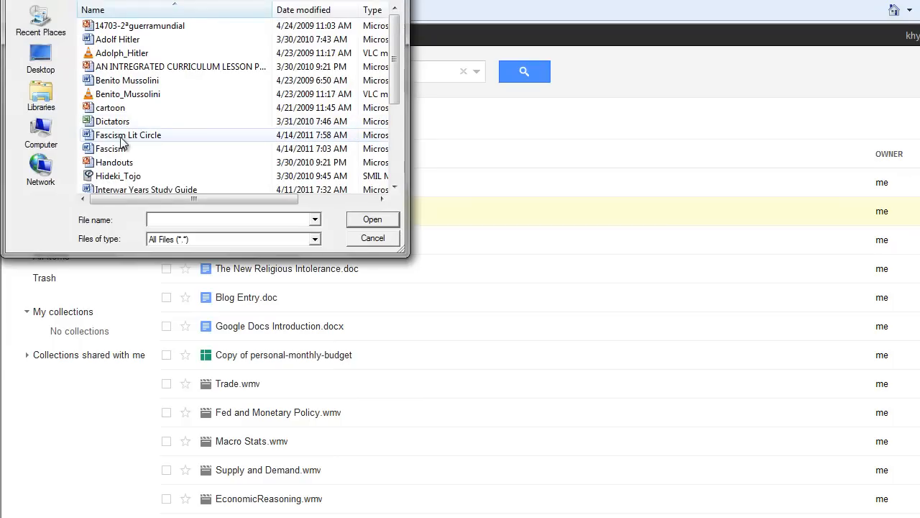
pyautogui.click(120, 138)
pyautogui.click(372, 219)
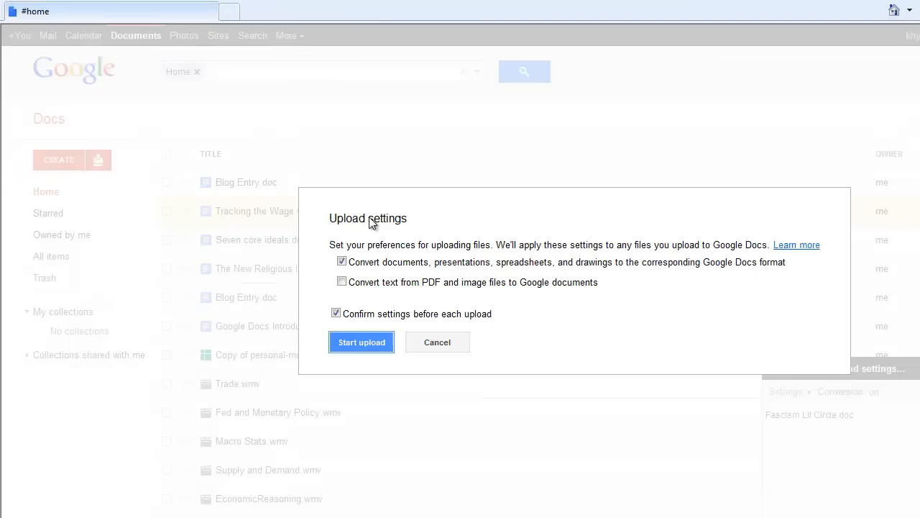
pyautogui.click(356, 342)
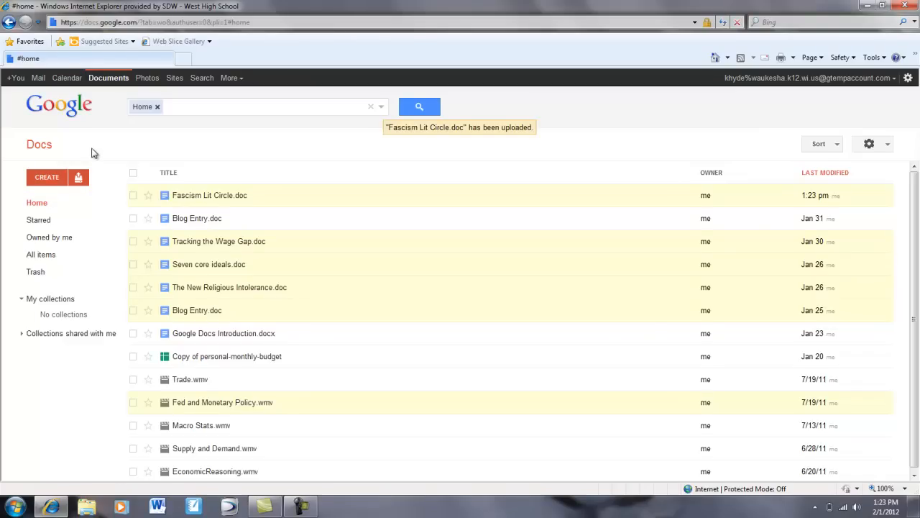
# Create a new blank Google Docs document and maximize its window.
pyautogui.click(48, 177)
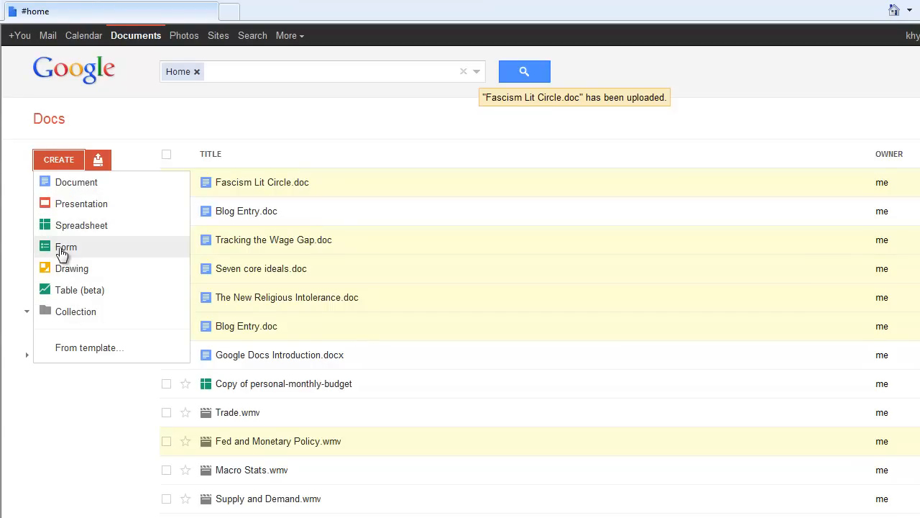
pyautogui.click(69, 189)
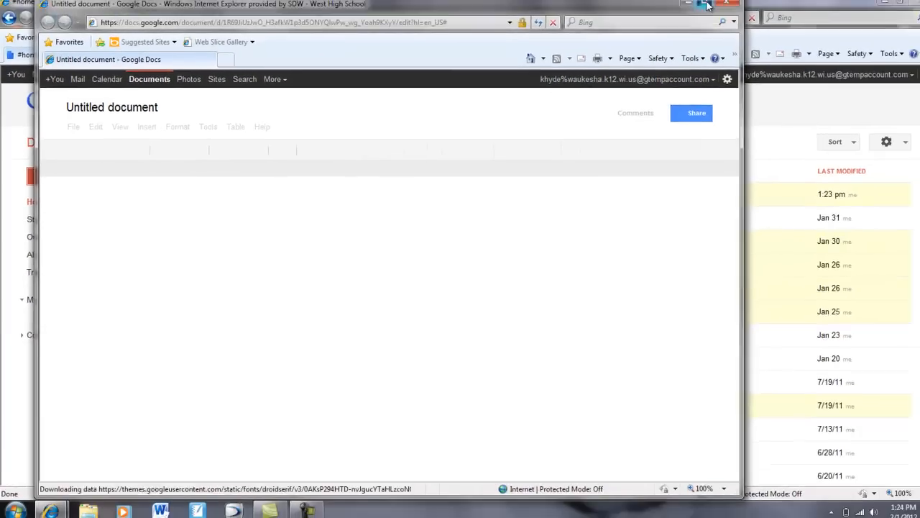
pyautogui.click(704, 5)
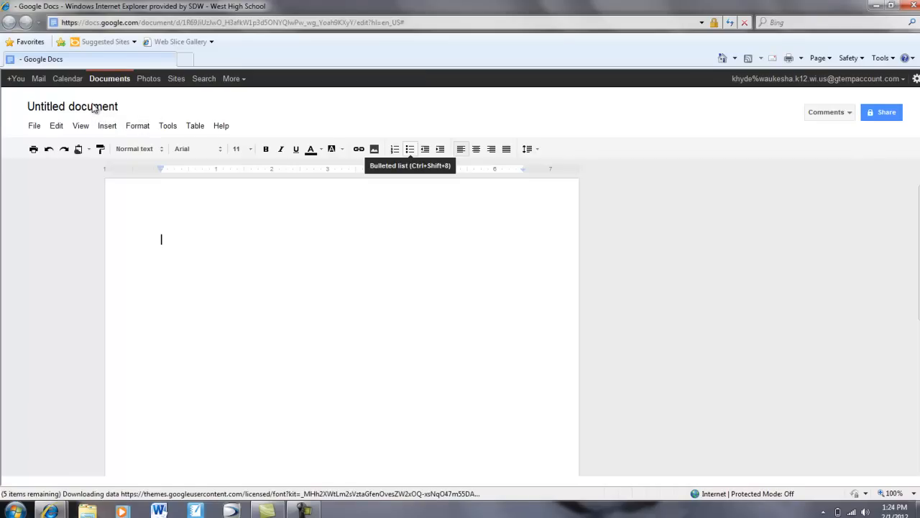
pyautogui.click(92, 108)
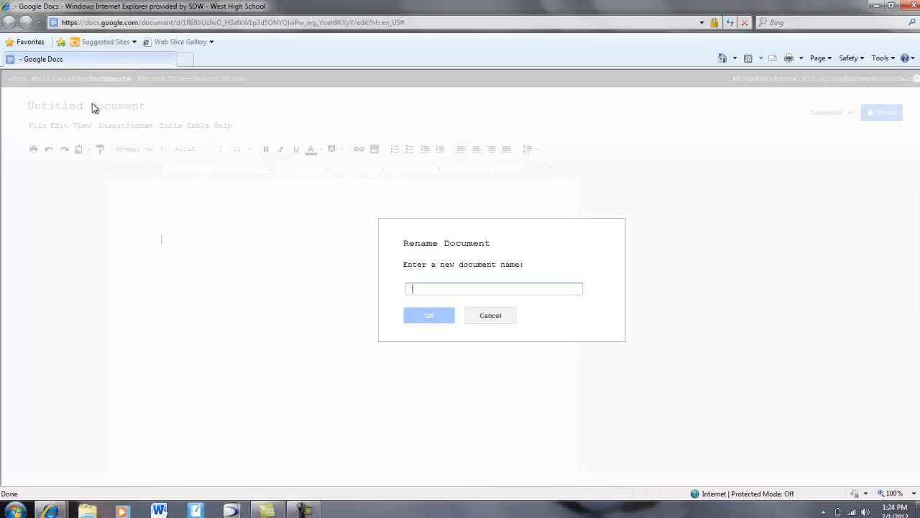
# Name the untitled document 'Animals that have fur' in the Rename Document dialog.
pyautogui.write('Animals')
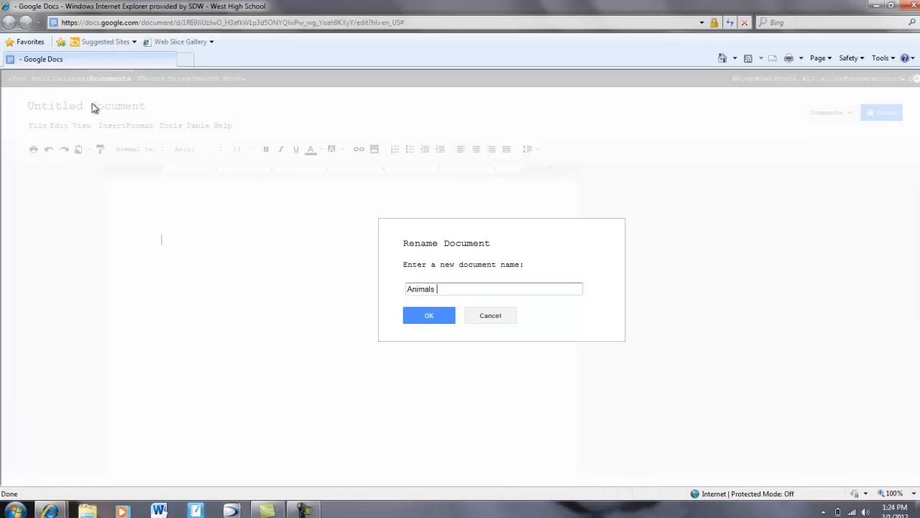
pyautogui.write(' that lhave fur')
pyautogui.click(430, 317)
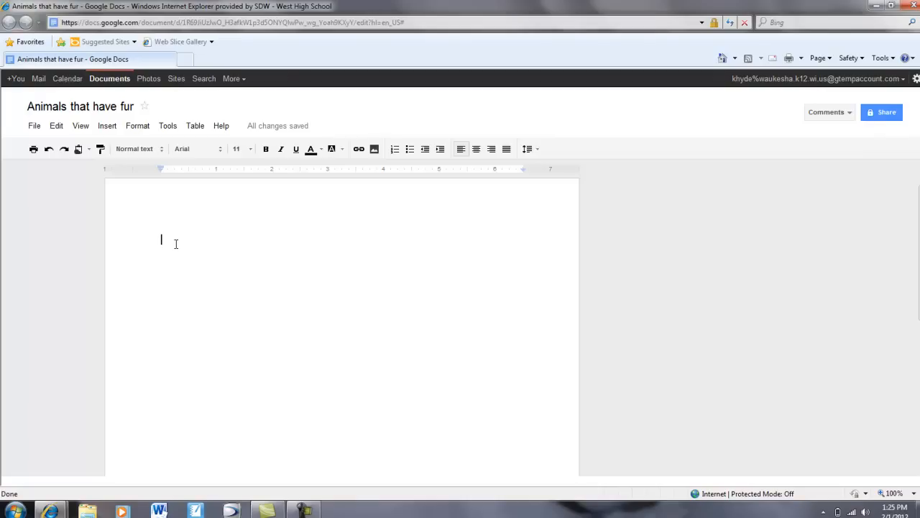
# Type the first heading 'Animal with stripes' on the document's first line.
pyautogui.write('gir')
pyautogui.press('BackSpace')
pyautogui.press('BackSpace')
pyautogui.press('BackSpace')
pyautogui.write('Anmi')
pyautogui.press('BackSpace')
pyautogui.press('BackSpace')
pyautogui.write('imal with Stri')
pyautogui.press('BackSpace')
pyautogui.press('BackSpace')
pyautogui.press('BackSpace')
pyautogui.press('BackSpace')
pyautogui.write('strip')
pyautogui.press('BackSpace')
pyautogui.press('BackSpace')
pyautogui.write('ipes')
# A few lines below, type the second heading 'Animals without stripes'.
pyautogui.press('Return')
pyautogui.press('Return')
pyautogui.press('Return')
pyautogui.press('Return')
pyautogui.press('Return')
pyautogui.press('Return')
pyautogui.write('Anim')
pyautogui.press('BackSpace')
pyautogui.press('BackSpace')
pyautogui.write('mals')
pyautogui.press('BackSpace')
pyautogui.press('BackSpace')
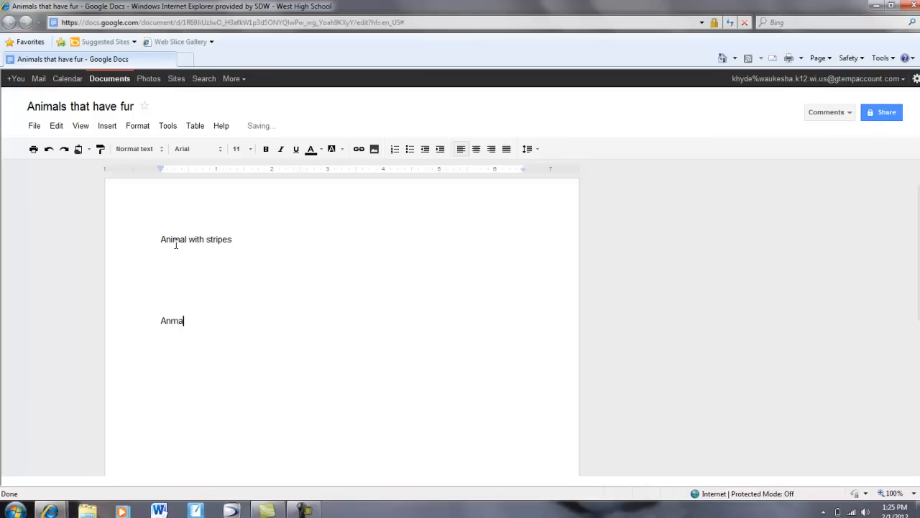
pyautogui.press('BackSpace')
pyautogui.press('BackSpace')
pyautogui.write('imals without stripes')
# Correct 'Animal' to 'Animals' and underline both headings.
pyautogui.click(188, 243)
pyautogui.write('s')
pyautogui.moveTo(155, 239); pyautogui.dragTo(259, 239)
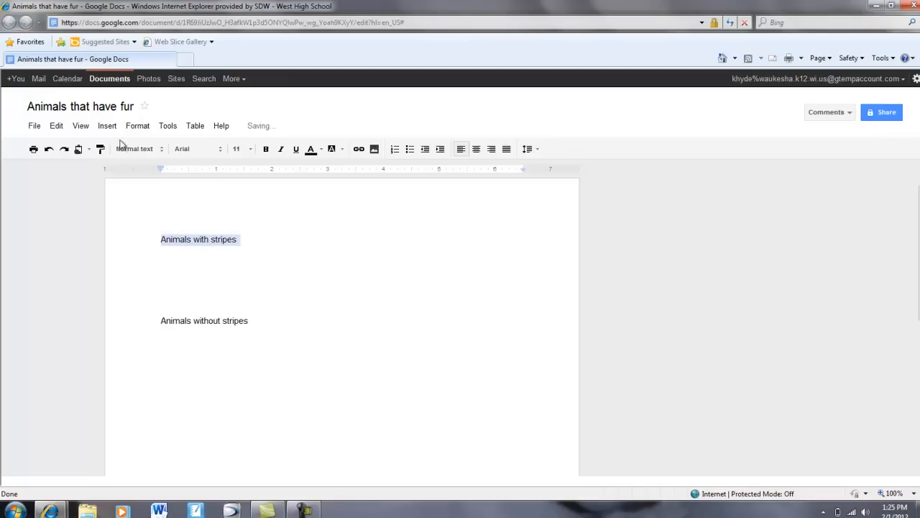
pyautogui.click(296, 149)
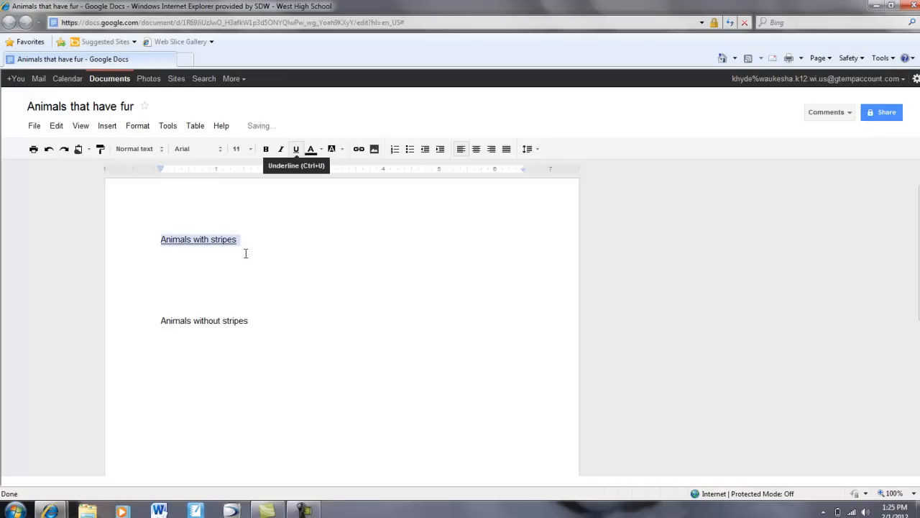
pyautogui.click(161, 321)
pyautogui.moveTo(181, 320); pyautogui.dragTo(248, 321)
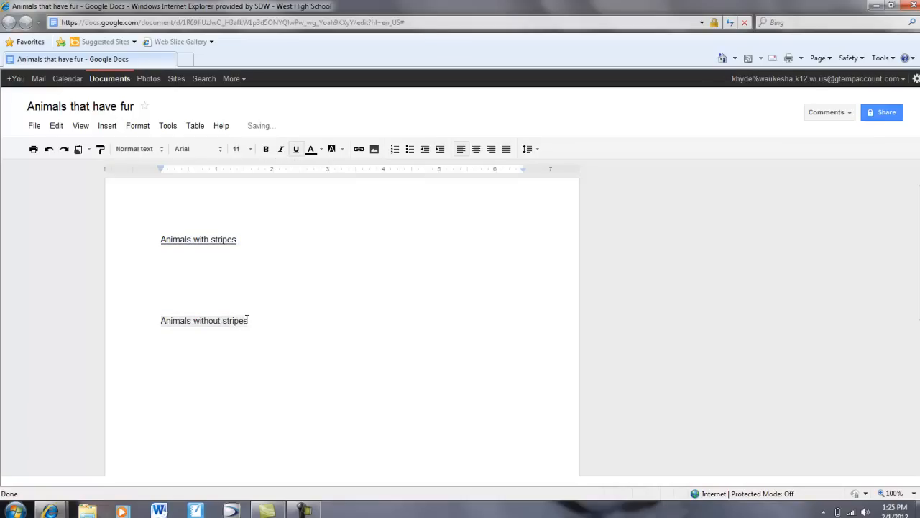
pyautogui.click(295, 149)
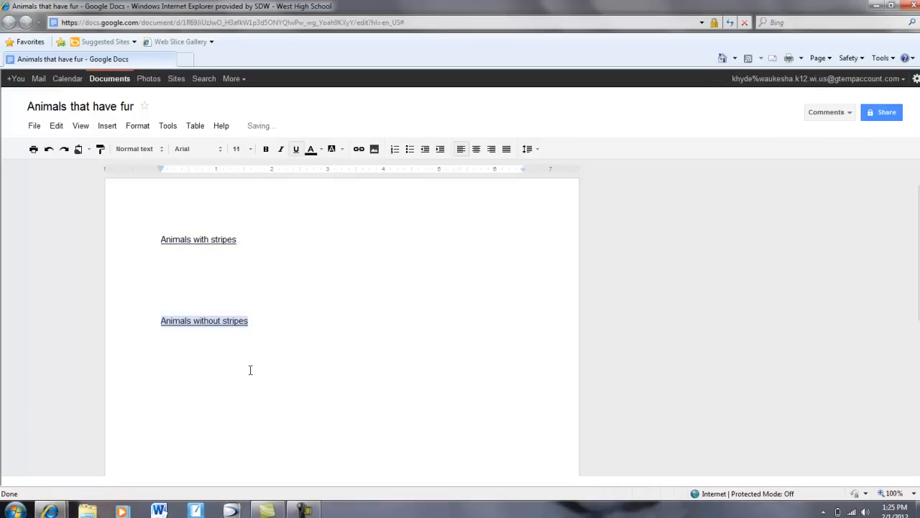
# Make both headings, 'Animals with stripes' and 'Animals without stripes', bold.
pyautogui.moveTo(251, 126)
pyautogui.click(161, 239)
pyautogui.moveTo(161, 240); pyautogui.dragTo(238, 239)
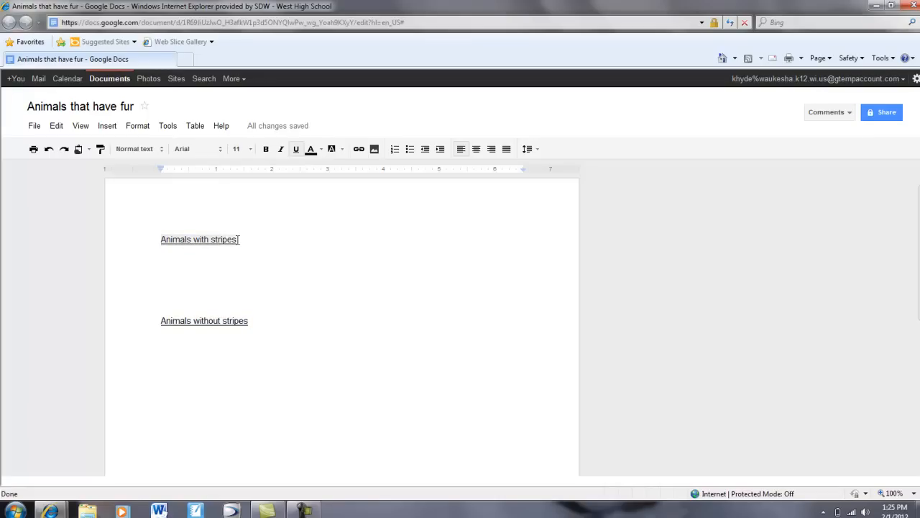
pyautogui.click(266, 150)
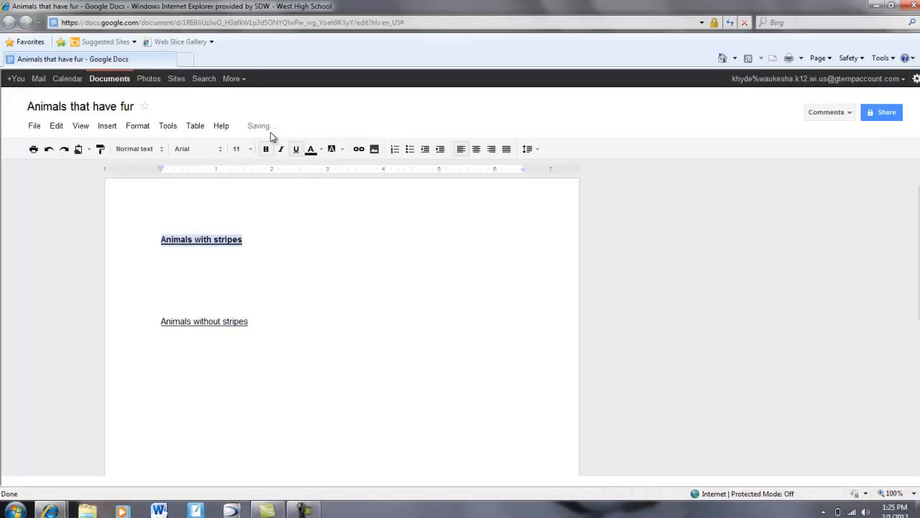
pyautogui.click(161, 321)
pyautogui.moveTo(161, 321); pyautogui.dragTo(249, 321)
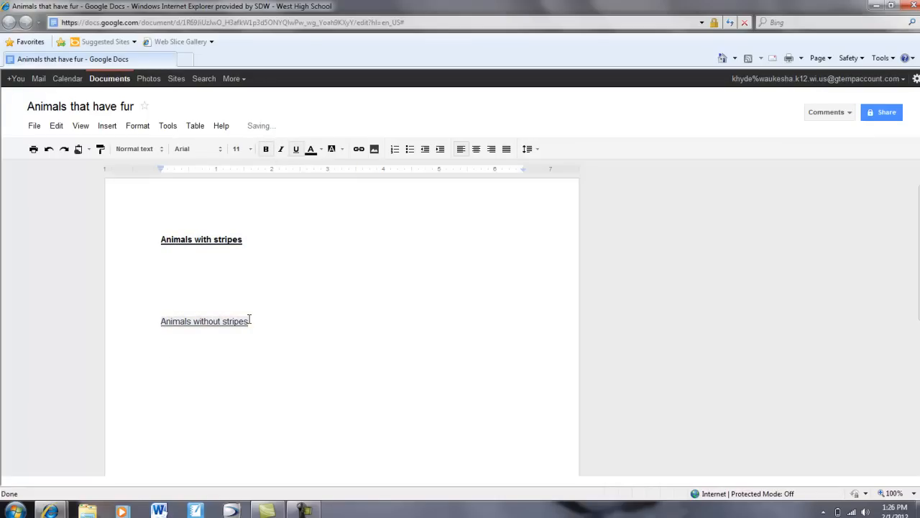
pyautogui.click(266, 150)
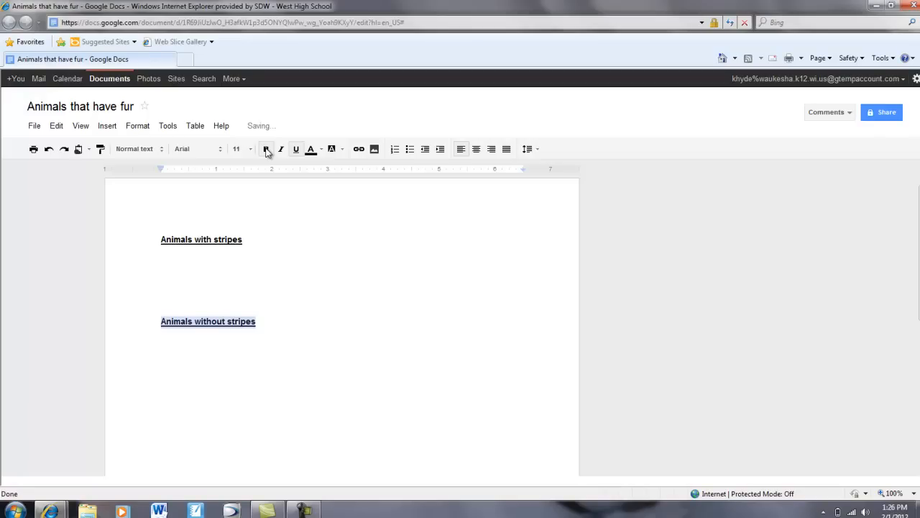
# Insert extra blank lines above the 'Animals without stripes' heading.
pyautogui.click(208, 274)
pyautogui.click(194, 297)
pyautogui.press('Return')
pyautogui.press('Return')
pyautogui.press('Return')
pyautogui.press('Return')
pyautogui.press('Return')
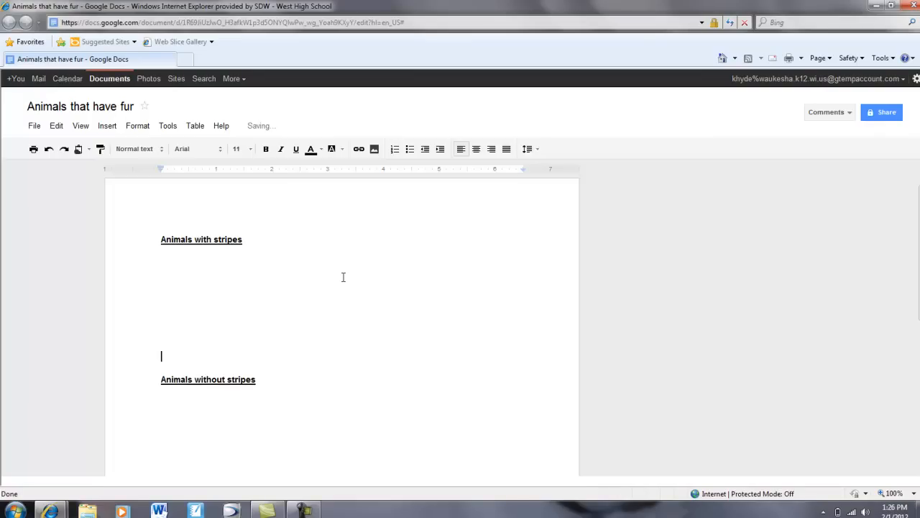
# Share the document with the collaborator's e-mail address, giving them edit access.
pyautogui.click(884, 117)
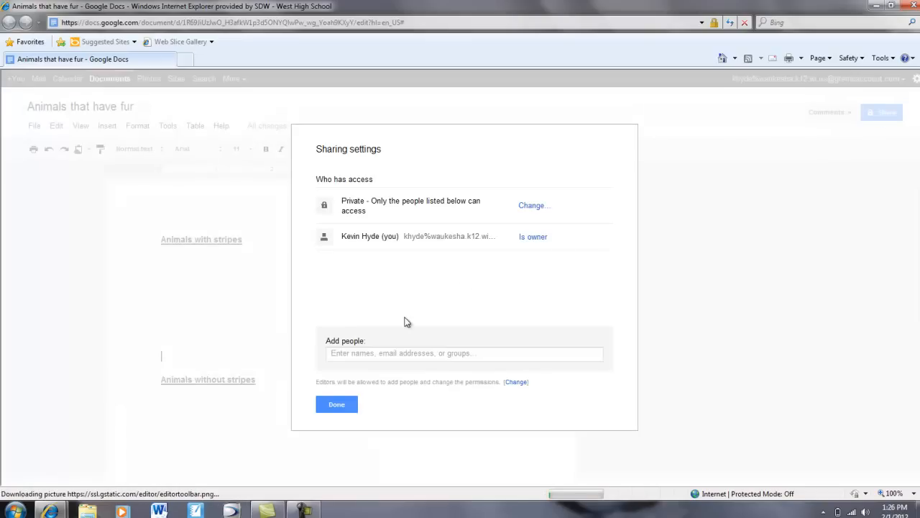
pyautogui.click(359, 353)
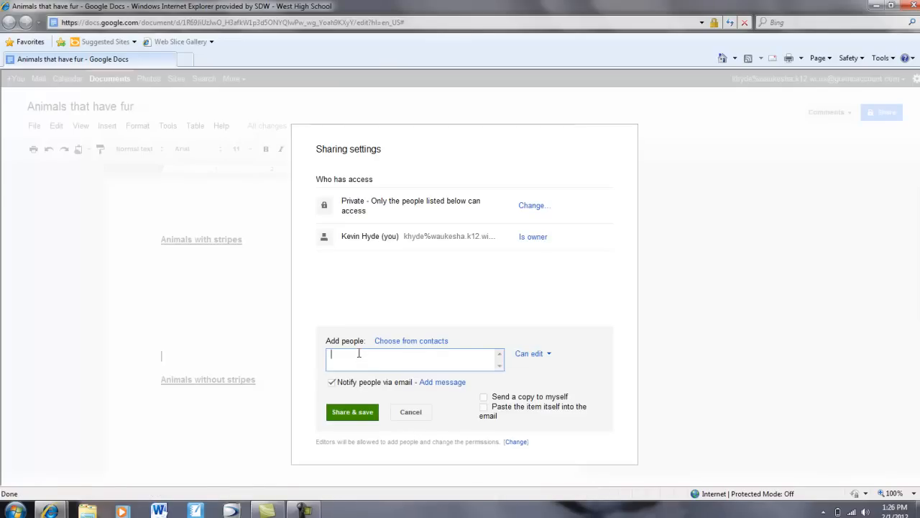
pyautogui.click(353, 412)
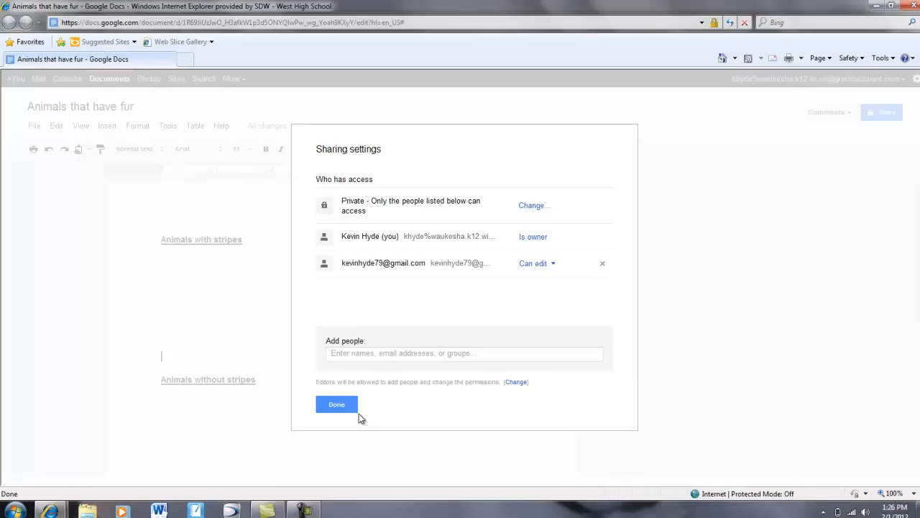
pyautogui.click(331, 408)
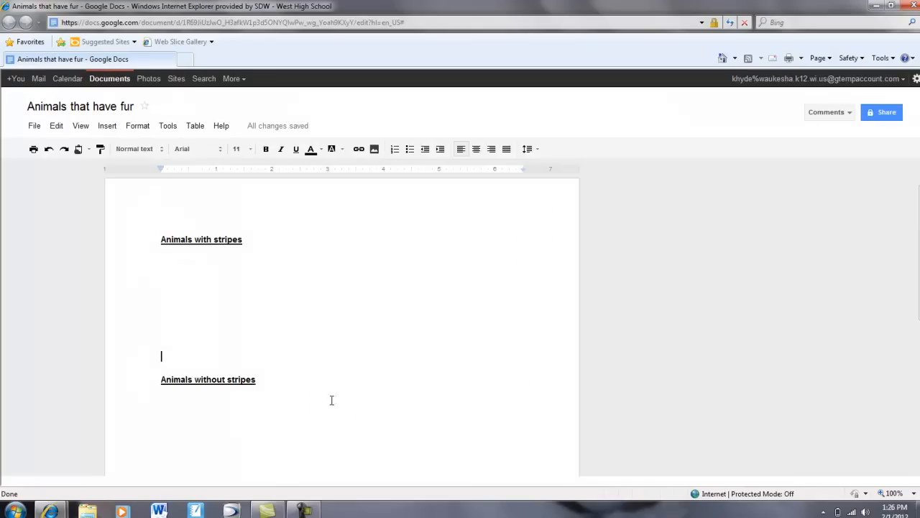
# Reopen 'Animals that have fur' from the Documents list maximized and show the other viewer's chat.
pyautogui.click(112, 80)
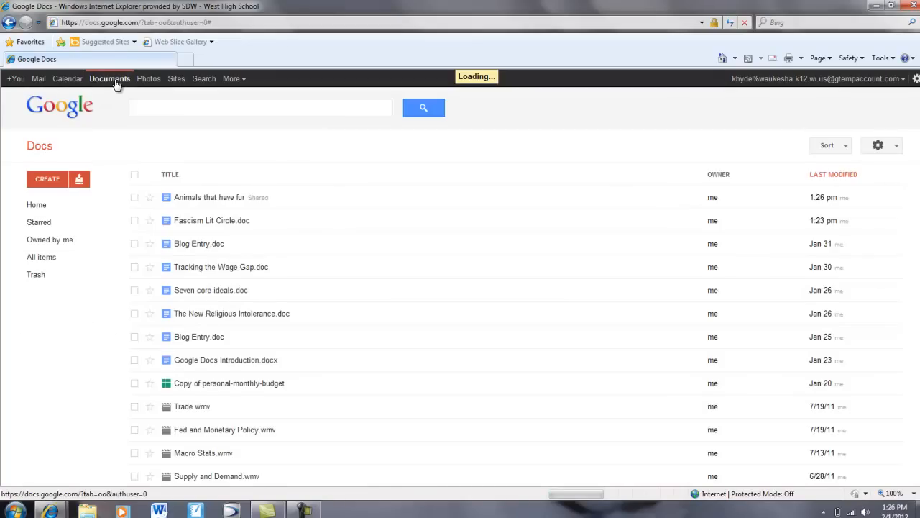
pyautogui.click(214, 198)
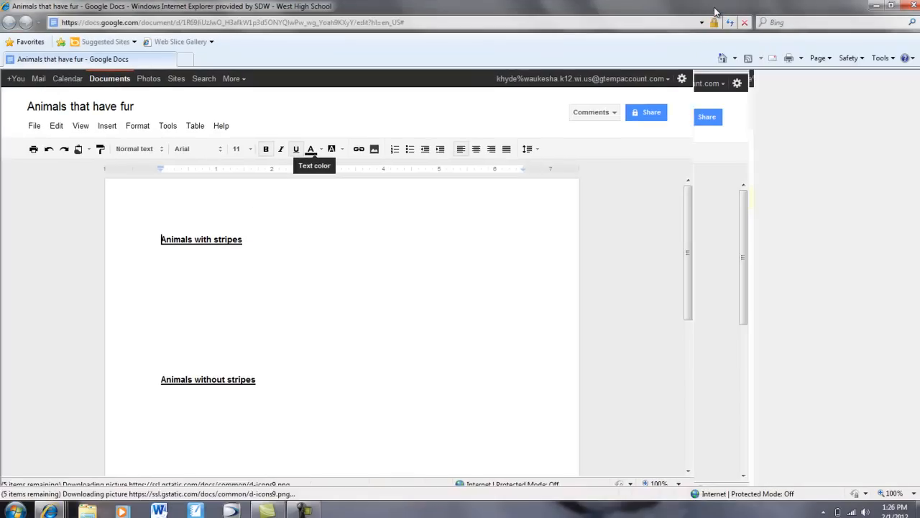
pyautogui.click(716, 8)
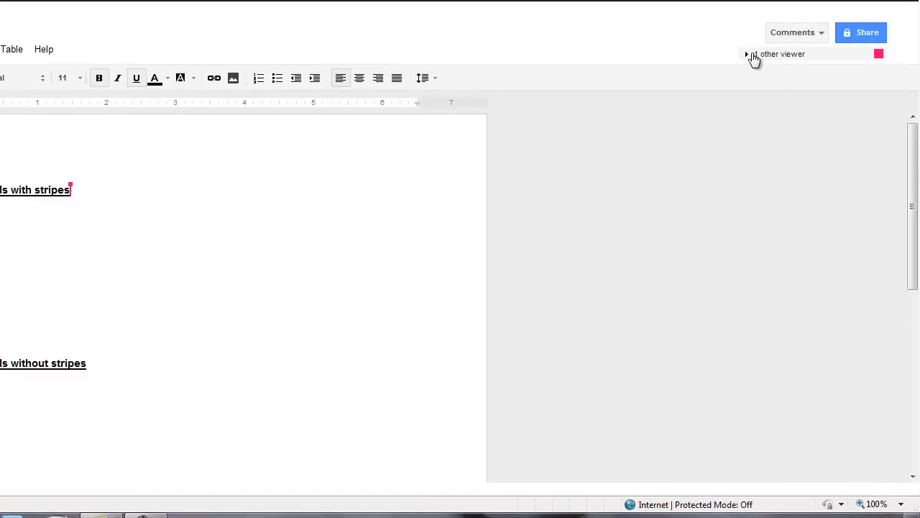
pyautogui.click(752, 56)
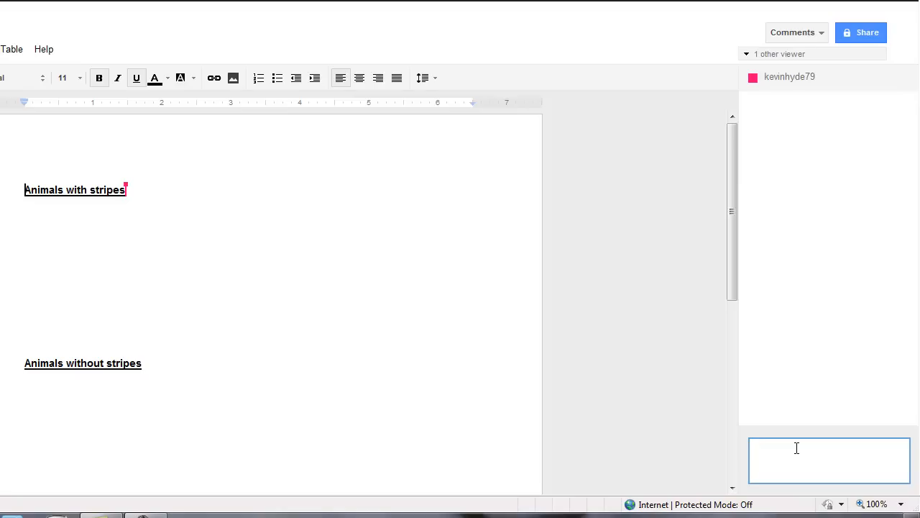
# Greet the collaborator in chat and send 'will list animals with stripes you do the other one'.
pyautogui.press('Return')
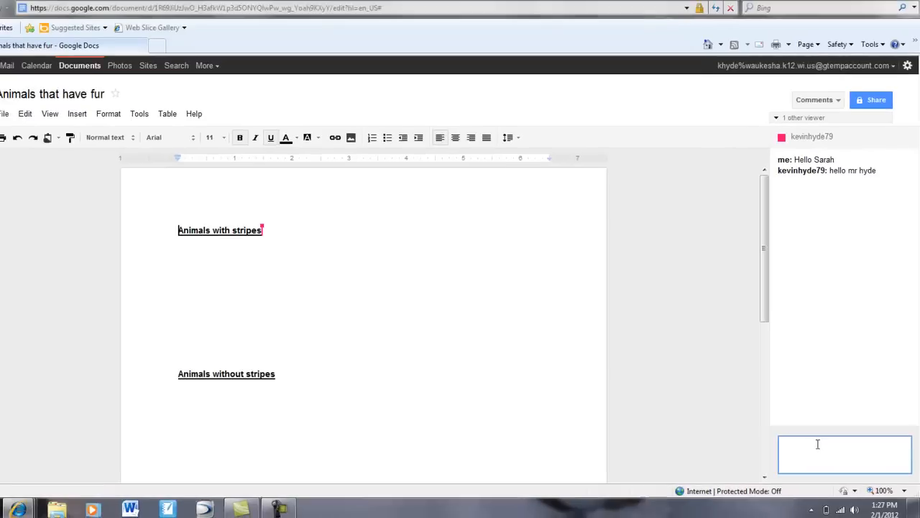
pyautogui.write('will list anim')
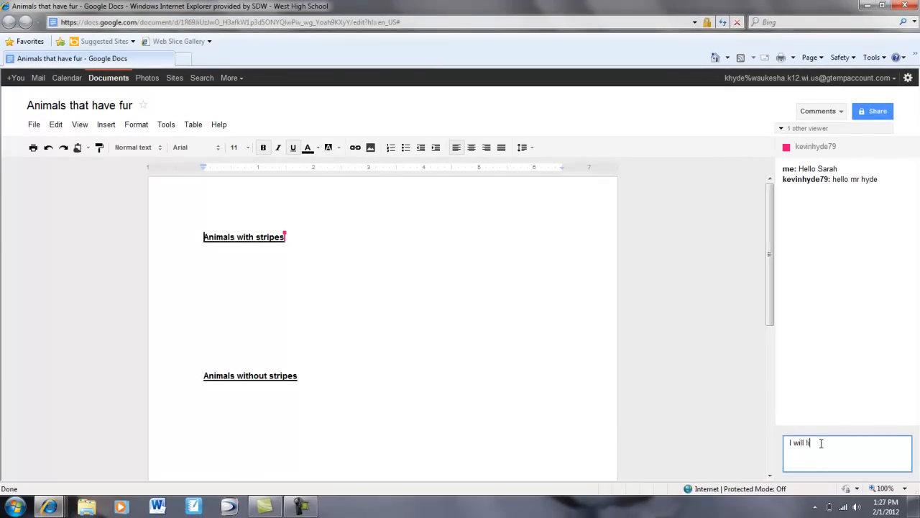
pyautogui.write('als with stripes you do the other one')
pyautogui.press('Return')
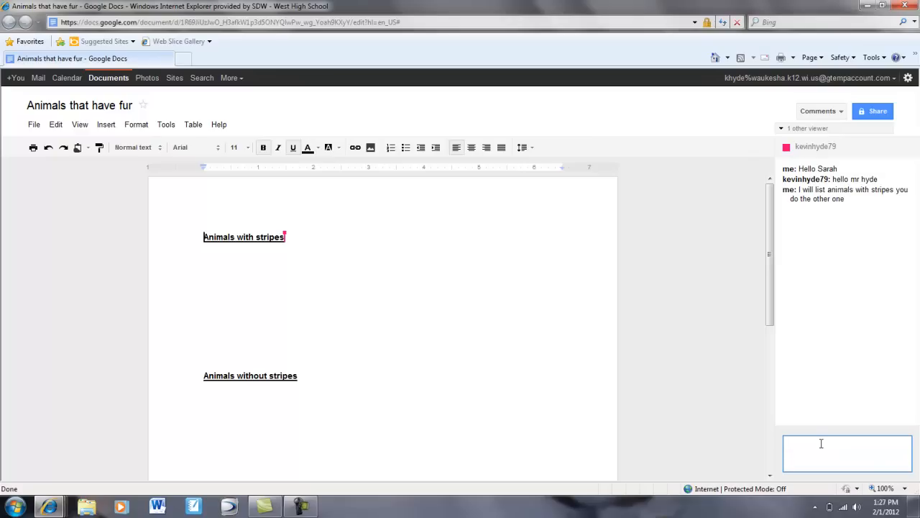
pyautogui.click(216, 253)
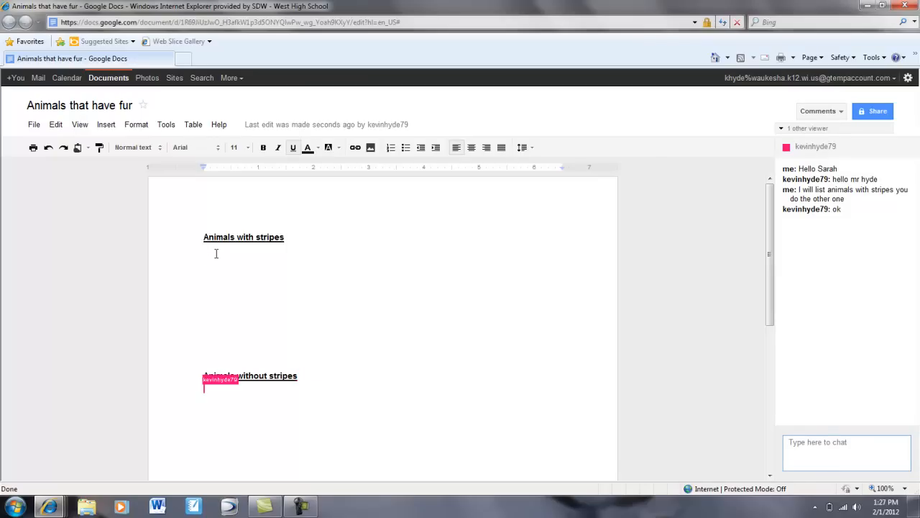
# Type 'zebra' and 'tiger' on separate lines under the 'Animals with stripes' heading.
pyautogui.write('zebra')
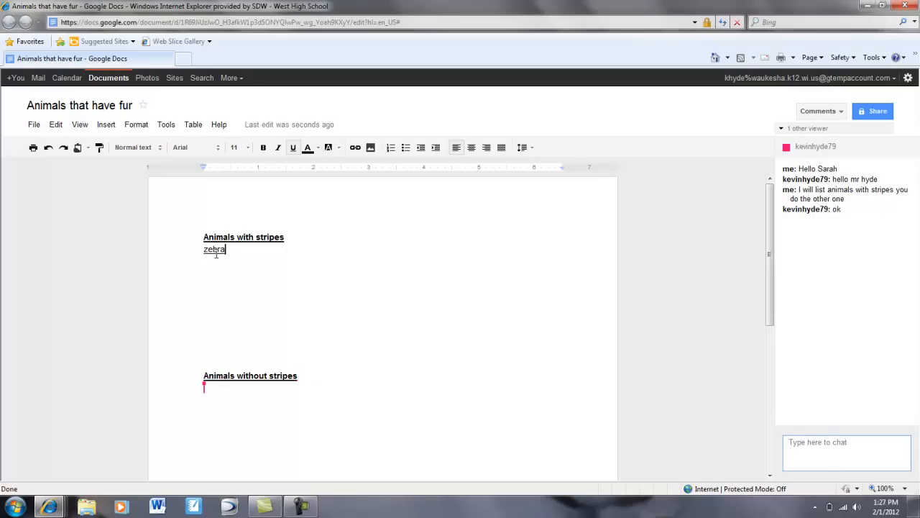
pyautogui.press('BackSpace')
pyautogui.press('BackSpace')
pyautogui.press('BackSpace')
pyautogui.press('BackSpace')
pyautogui.press('BackSpace')
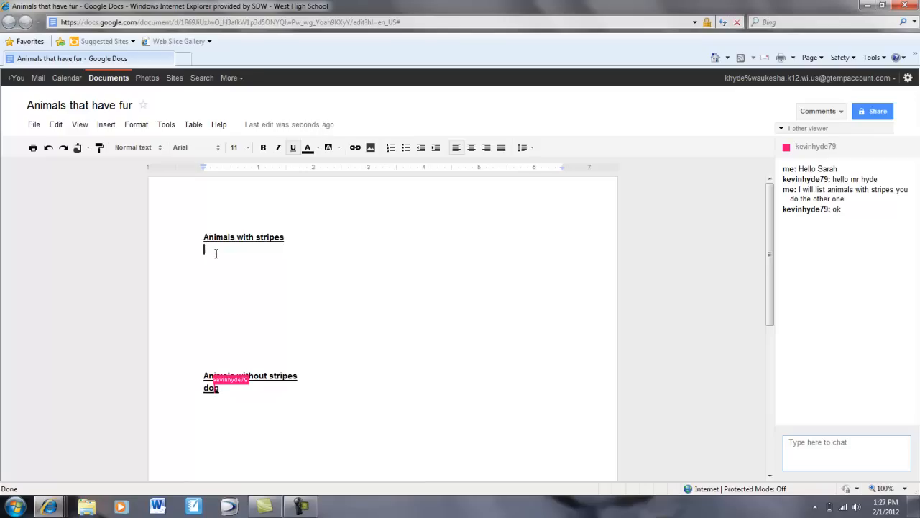
pyautogui.write('zebra')
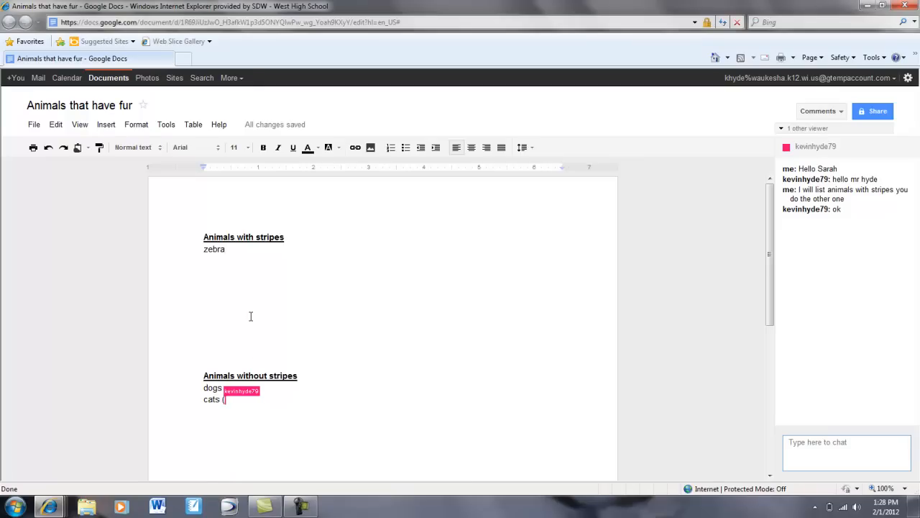
pyautogui.press('Return')
pyautogui.write('tiger')
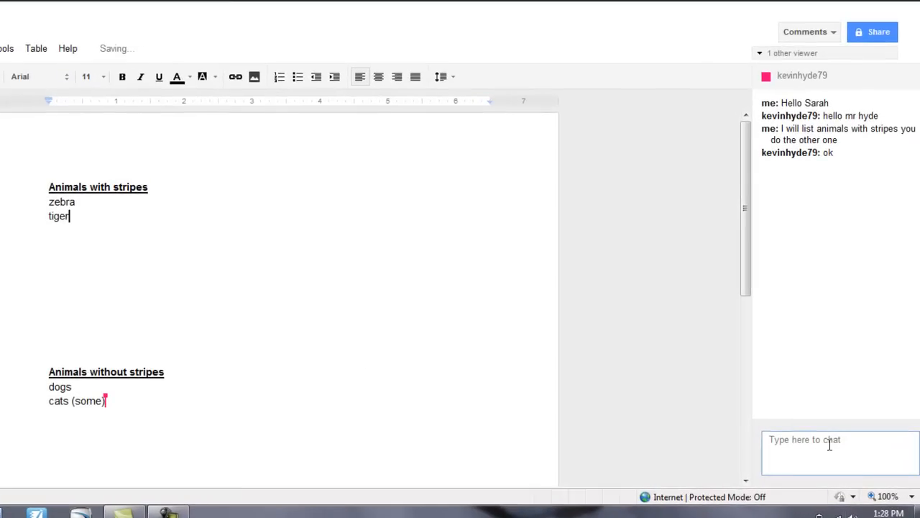
pyautogui.click(835, 445)
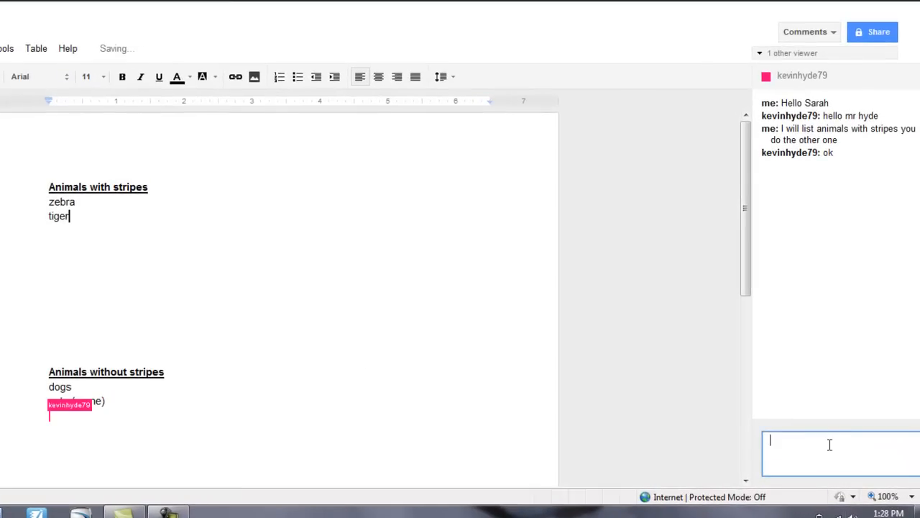
# Send a chat message telling the collaborator the assignment is awesome.
pyautogui.write('this')
pyautogui.write('ass')
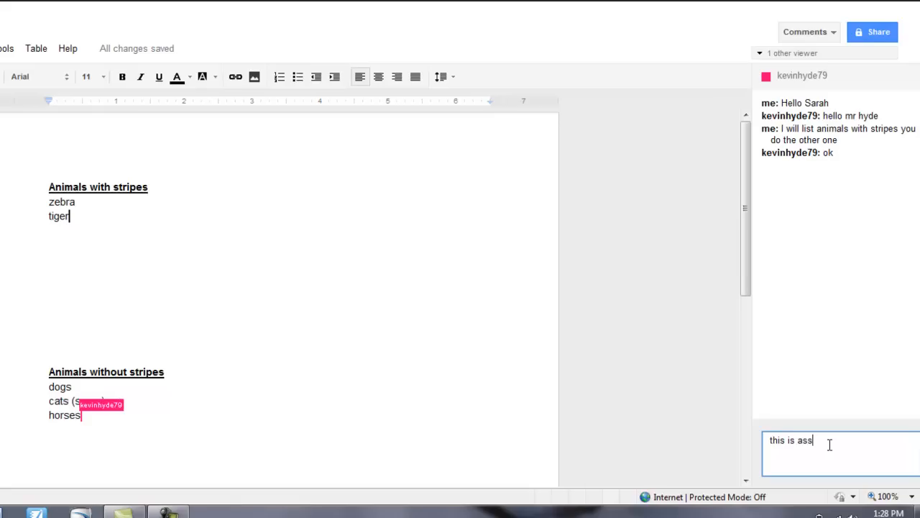
pyautogui.write('ignment is awes')
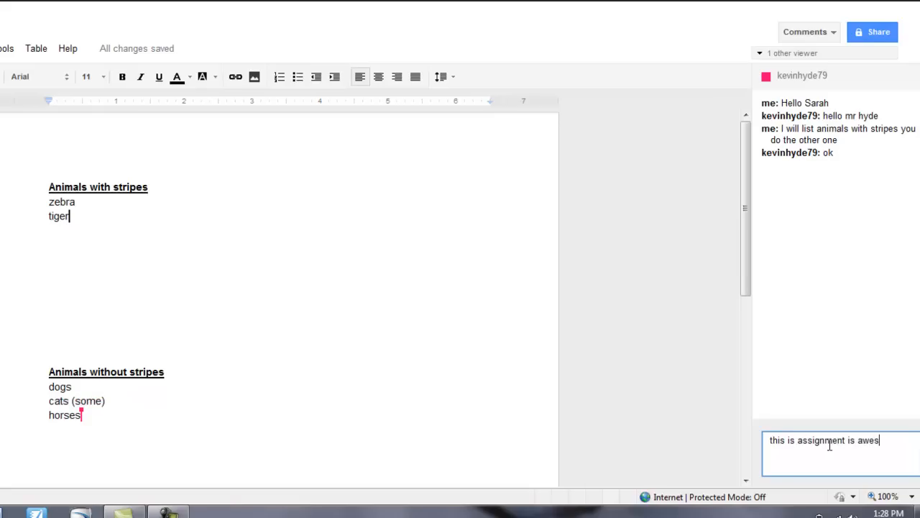
pyautogui.write('ome')
pyautogui.press('Return')
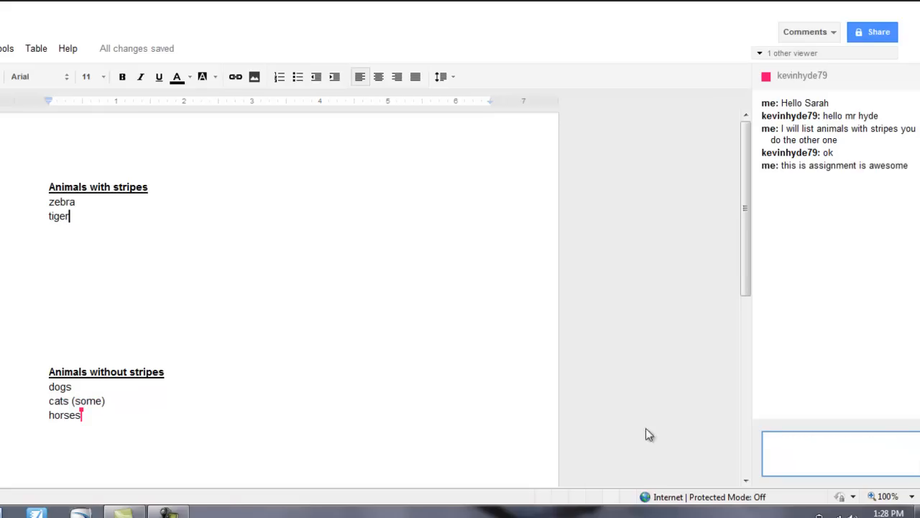
# Select and then deselect the 'cats (some)' line, and dismiss the Windows colour-scheme prompt.
pyautogui.click(117, 401)
pyautogui.tripleClick(132, 403)
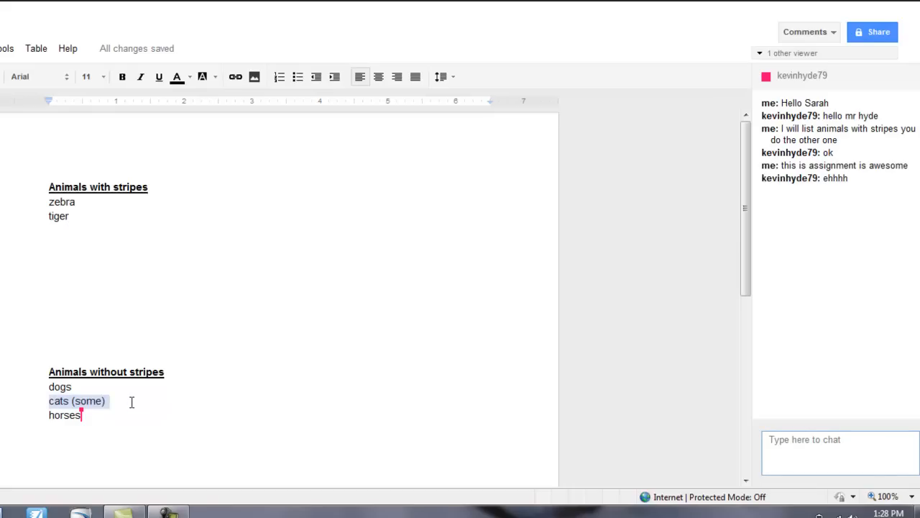
pyautogui.click(105, 402)
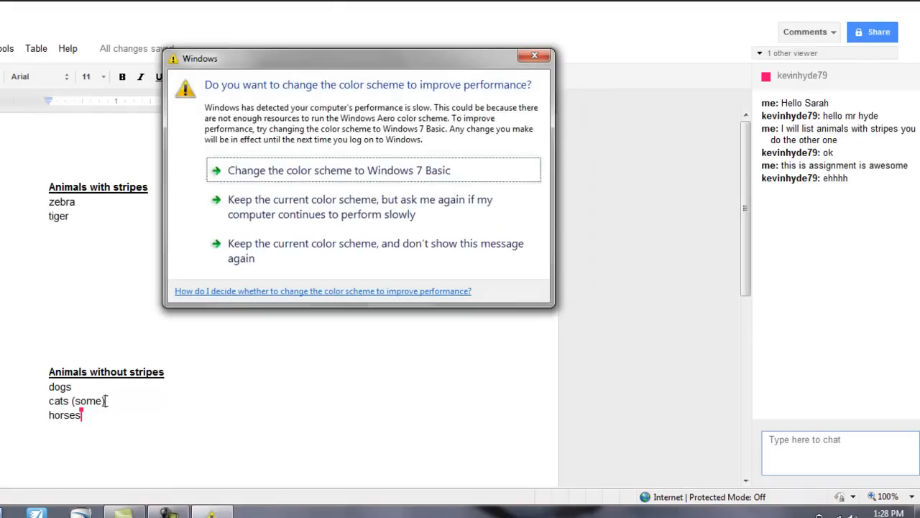
pyautogui.click(536, 57)
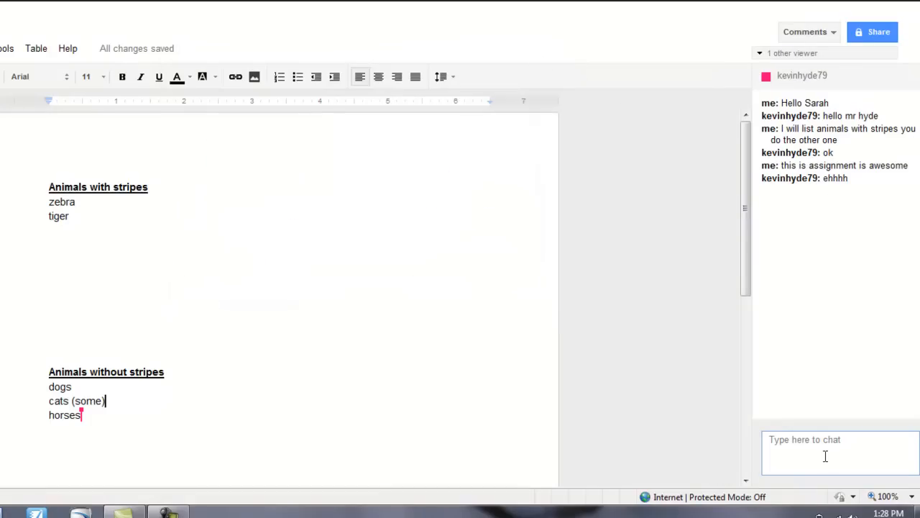
pyautogui.click(829, 444)
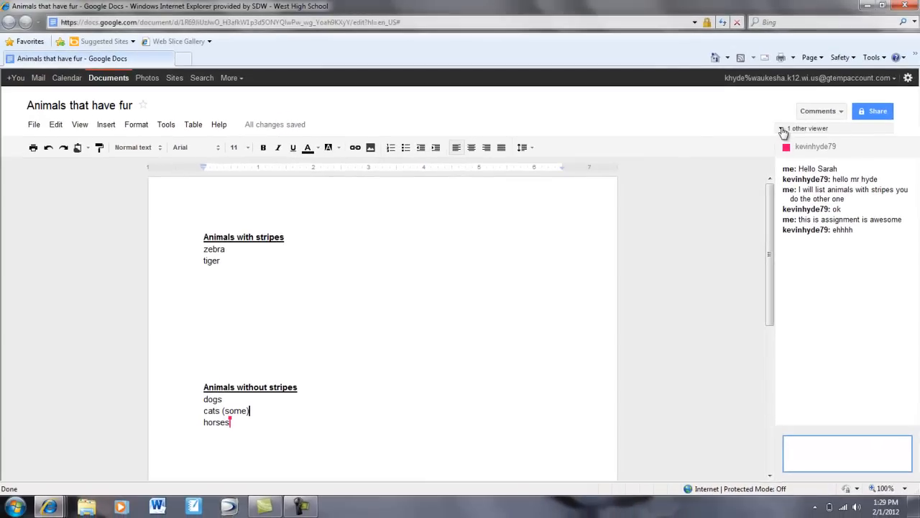
# Change the collaborator's sharing access from 'Can edit' to 'Can view' and save it.
pyautogui.click(762, 61)
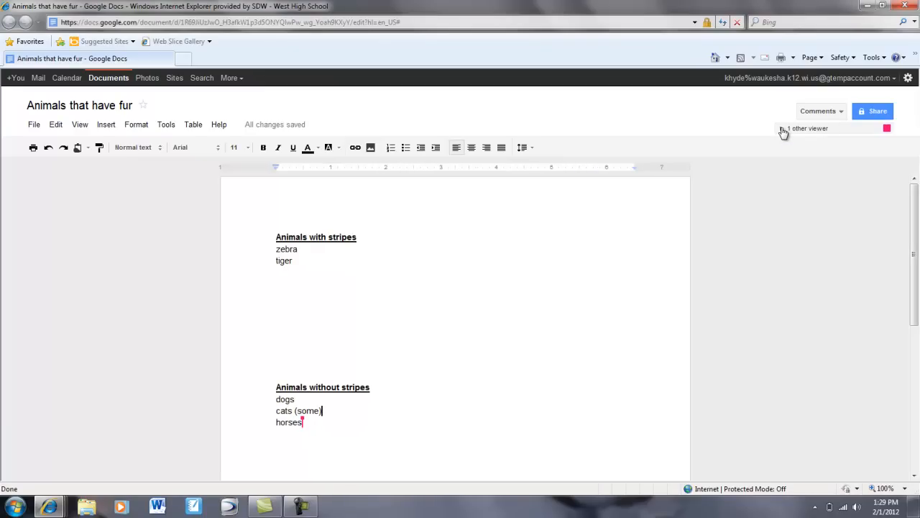
pyautogui.click(783, 131)
pyautogui.click(873, 115)
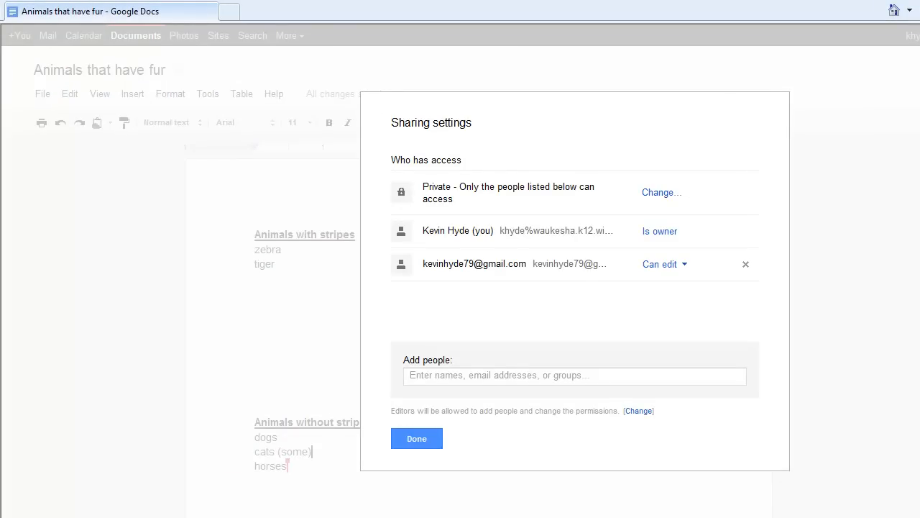
pyautogui.click(684, 266)
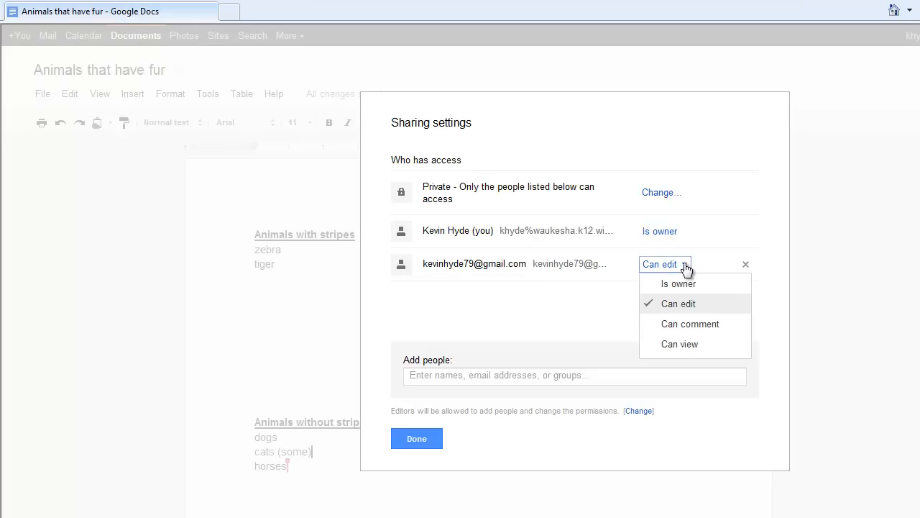
pyautogui.click(680, 345)
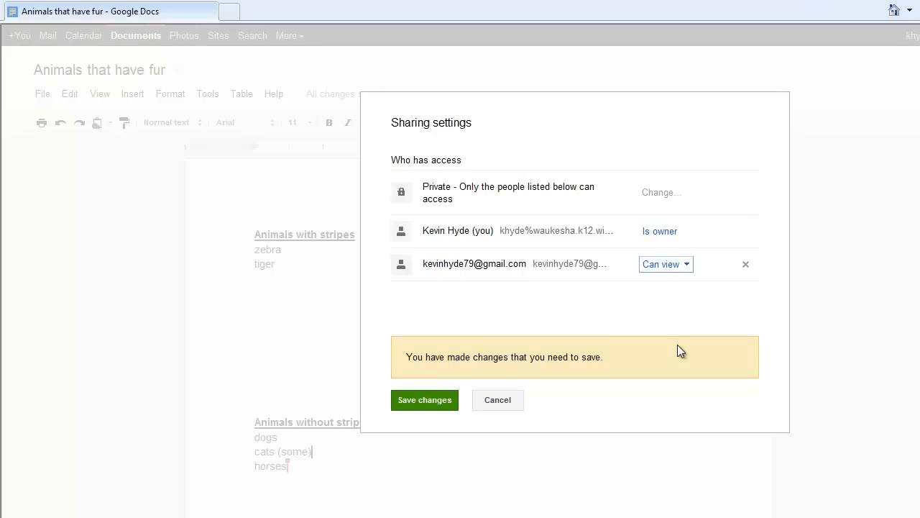
pyautogui.click(417, 401)
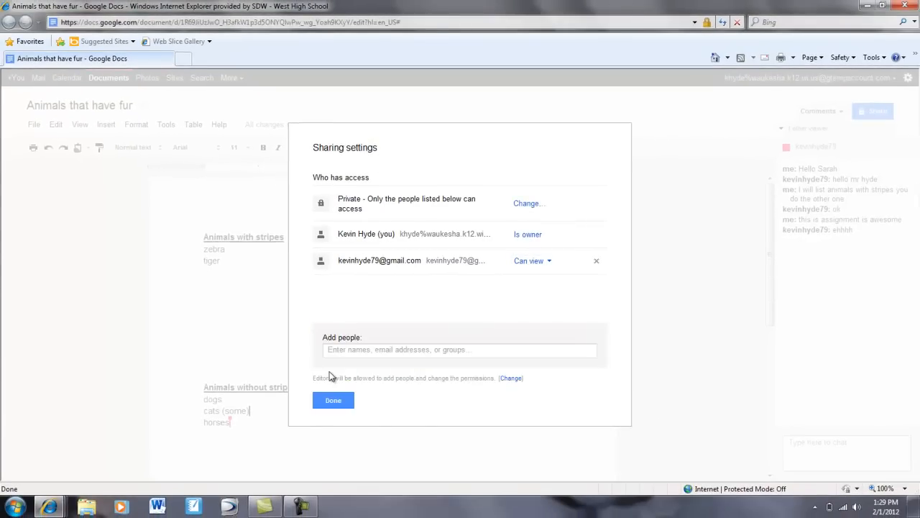
pyautogui.click(332, 400)
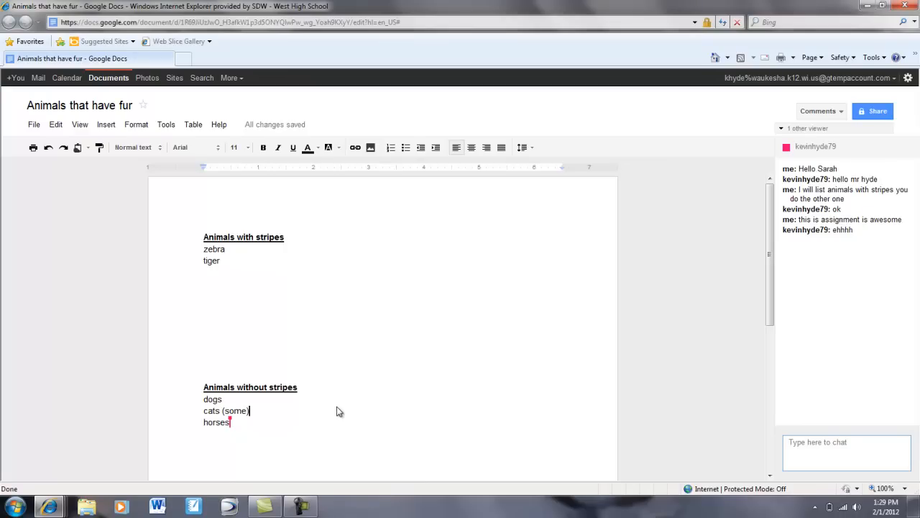
pyautogui.click(302, 507)
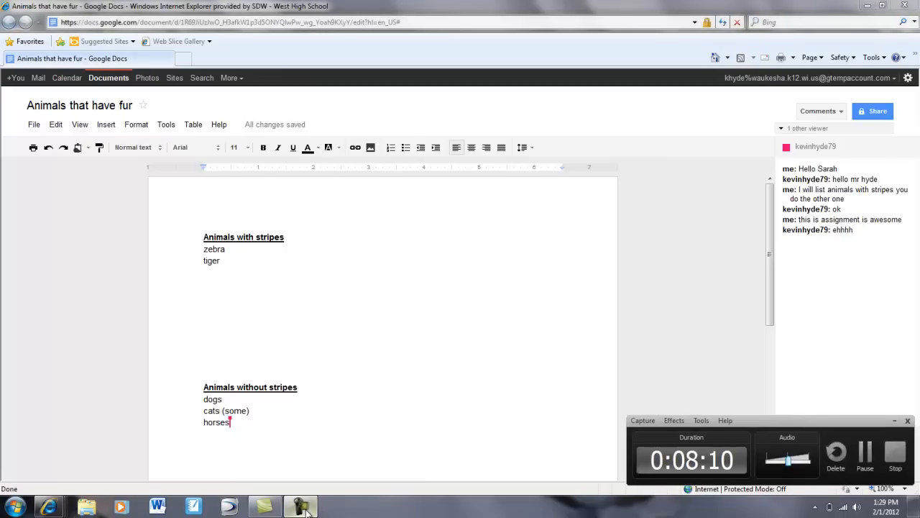